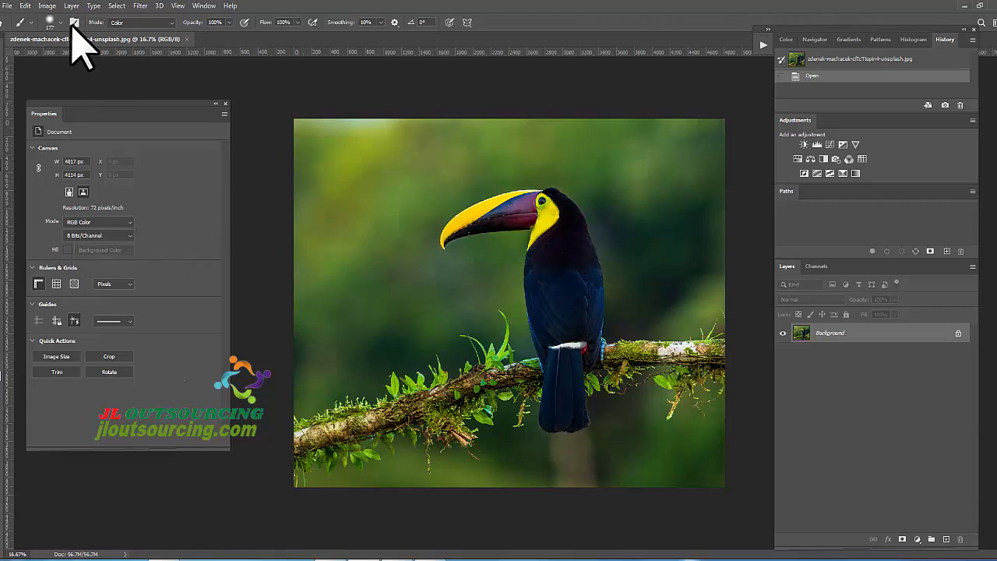
click(45, 7)
mouse_move(109, 17)
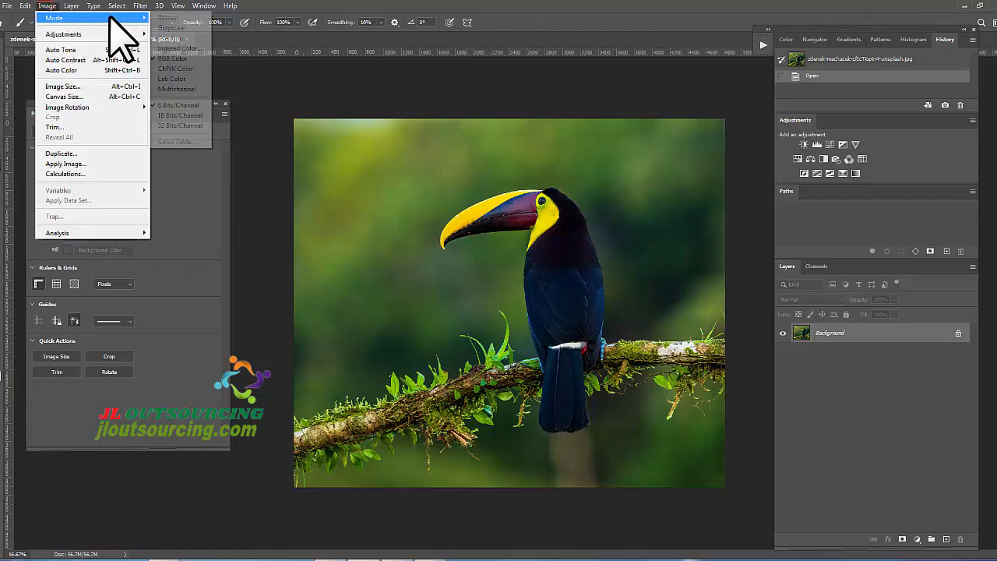
click(210, 247)
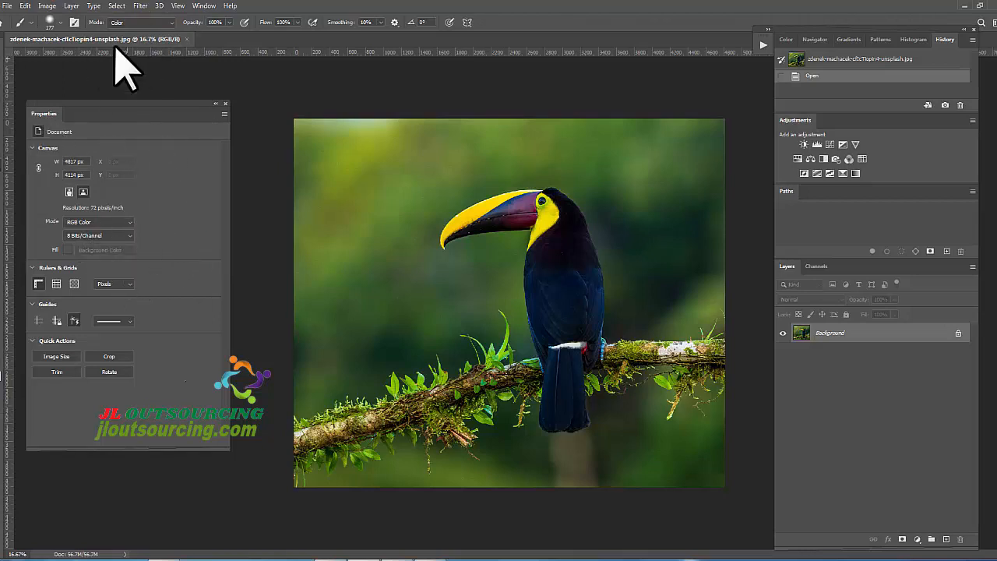
Convert the toucan image's color mode to CMYK Color, accepting the U.S. Web Coated (SWOP) v2 profile.
click(48, 6)
mouse_move(53, 17)
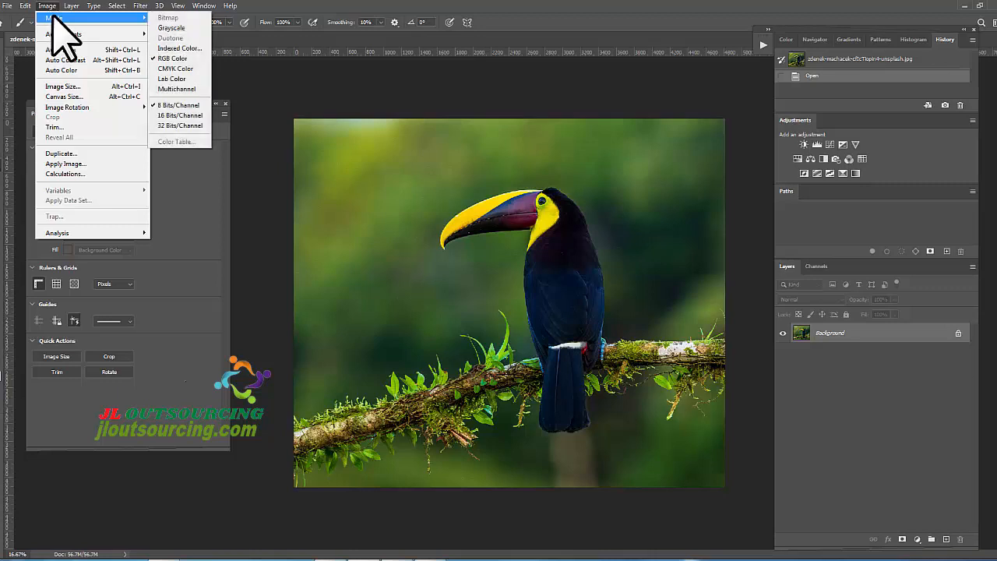
click(187, 70)
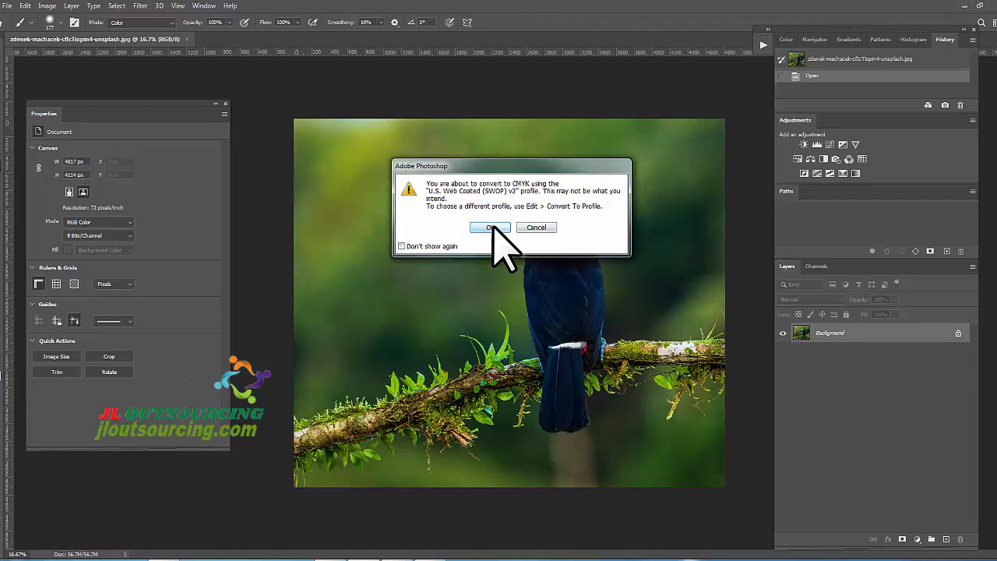
click(490, 227)
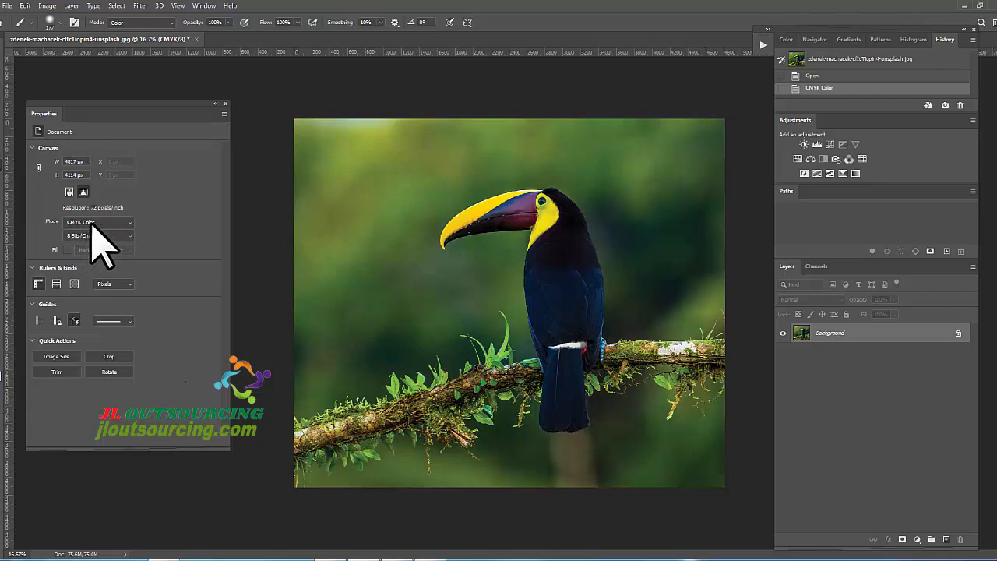
Switch the toucan image's color mode from CMYK back to RGB Color.
click(47, 6)
mouse_move(49, 17)
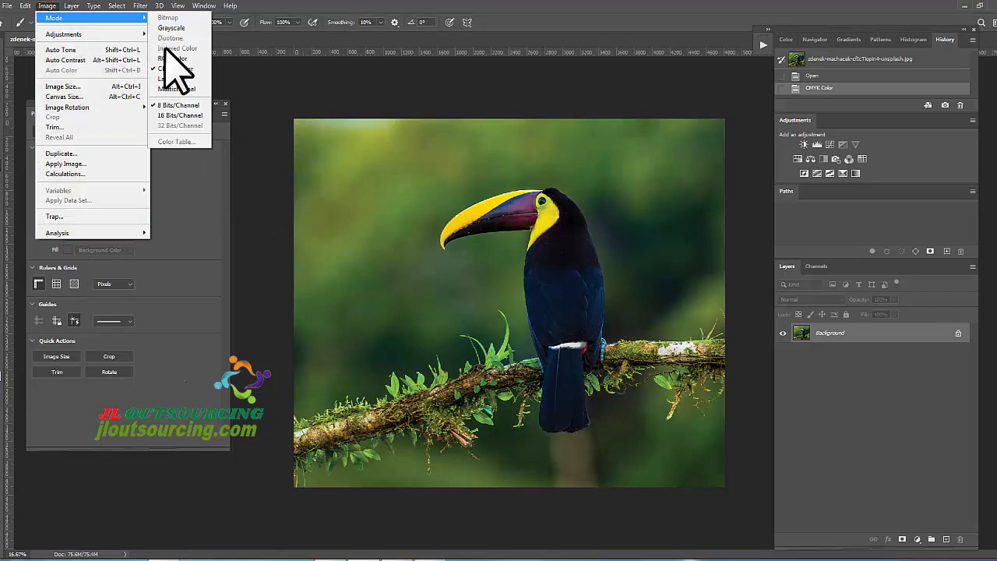
click(172, 59)
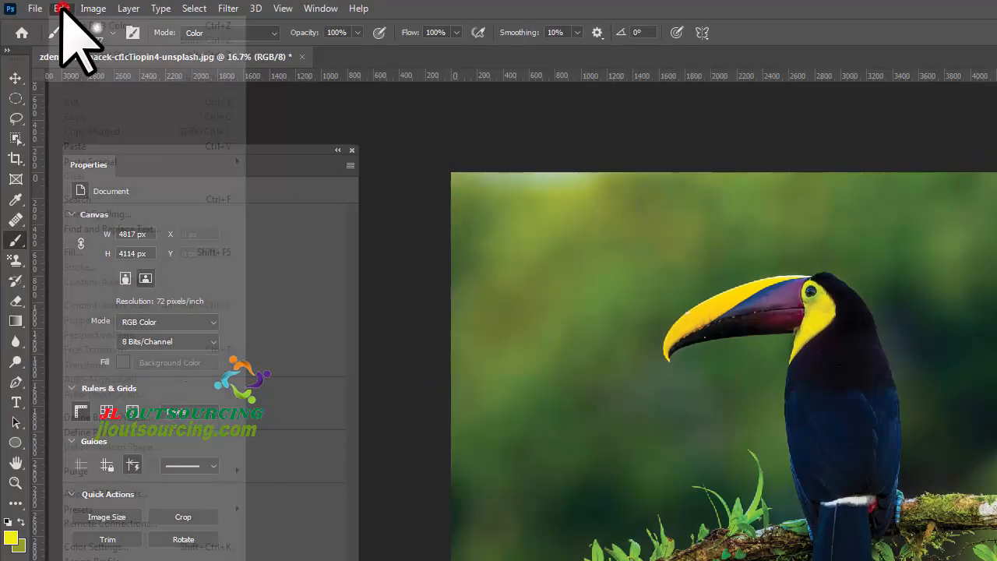
Convert the image with Convert to Profile, using Working CMYK - U.S. Web Coated (SWOP) v2 as the destination profile.
click(34, 7)
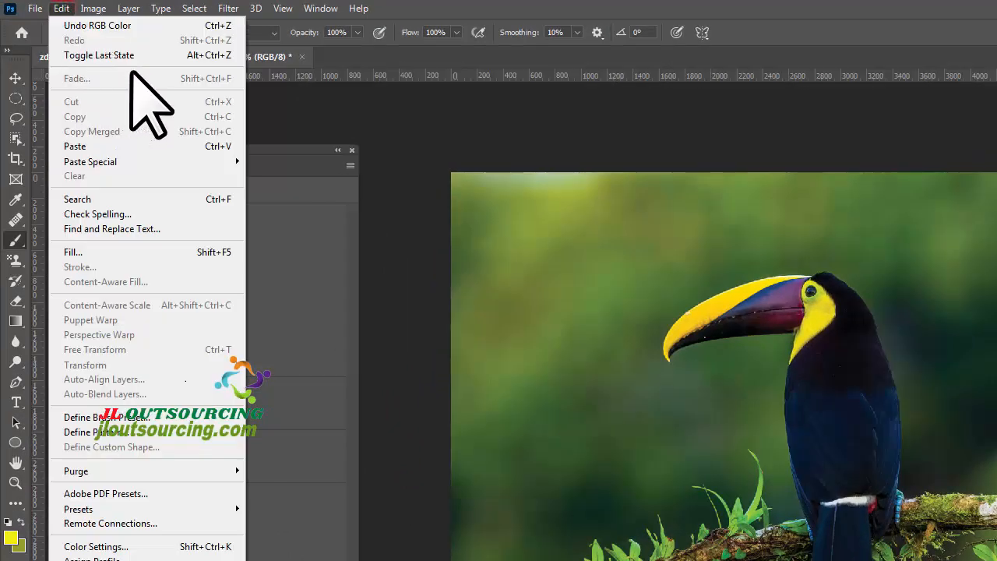
click(661, 143)
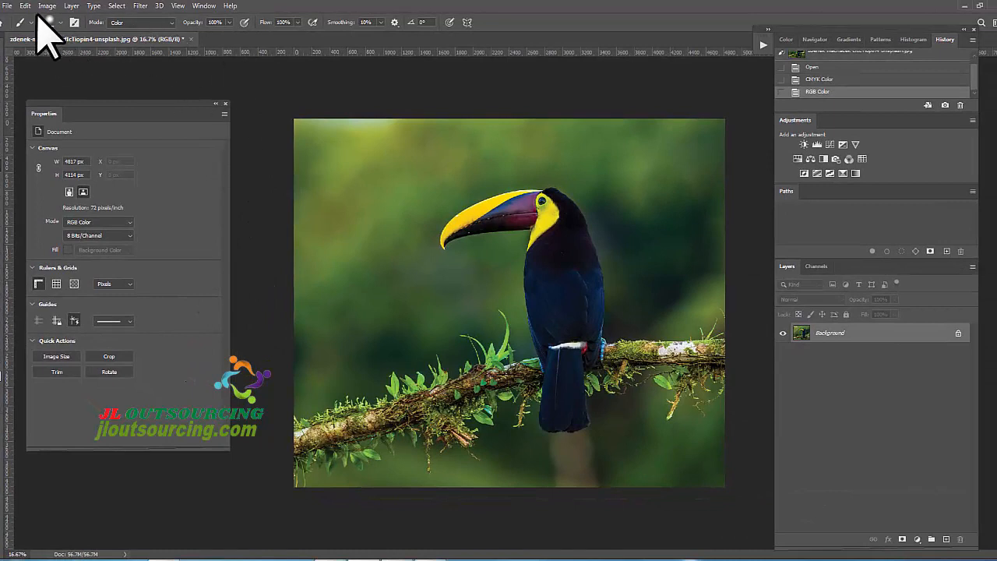
click(26, 6)
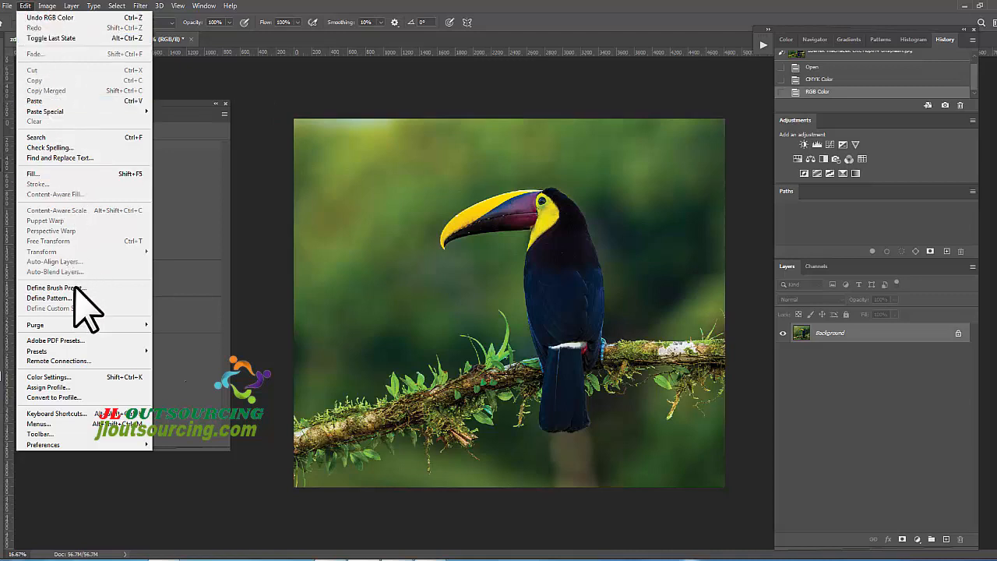
click(69, 398)
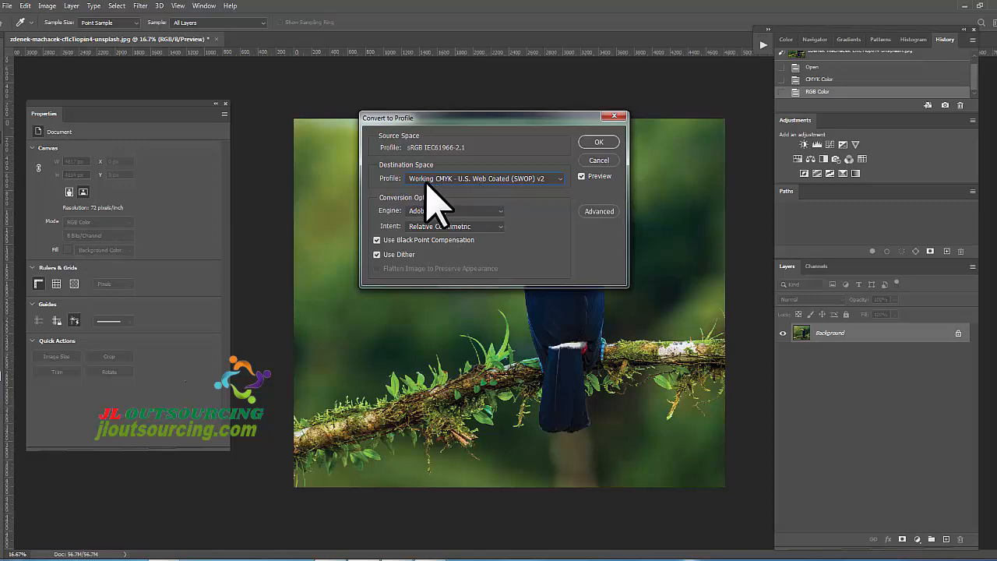
click(559, 178)
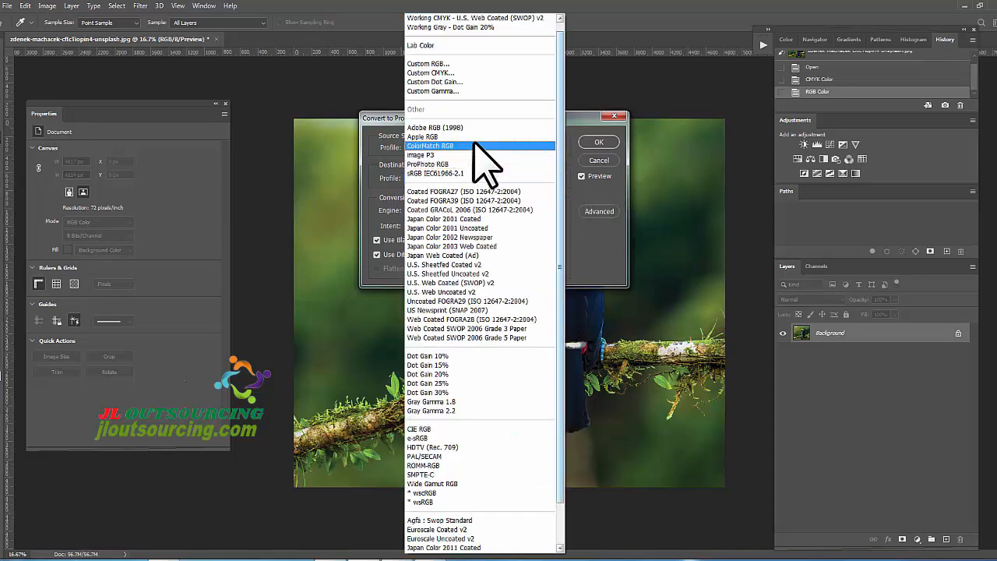
scroll(475, 468, down, 2)
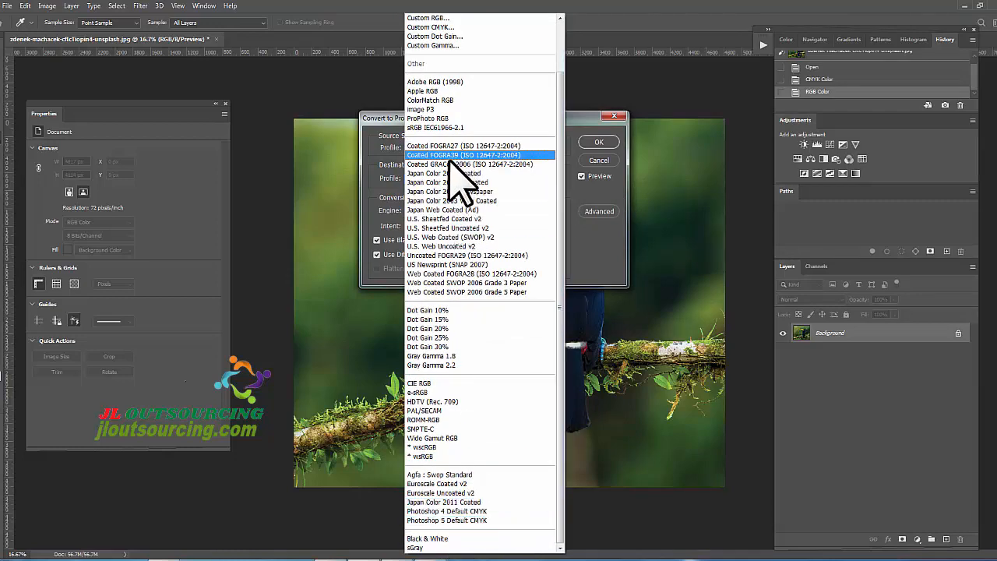
scroll(457, 166, up, 2)
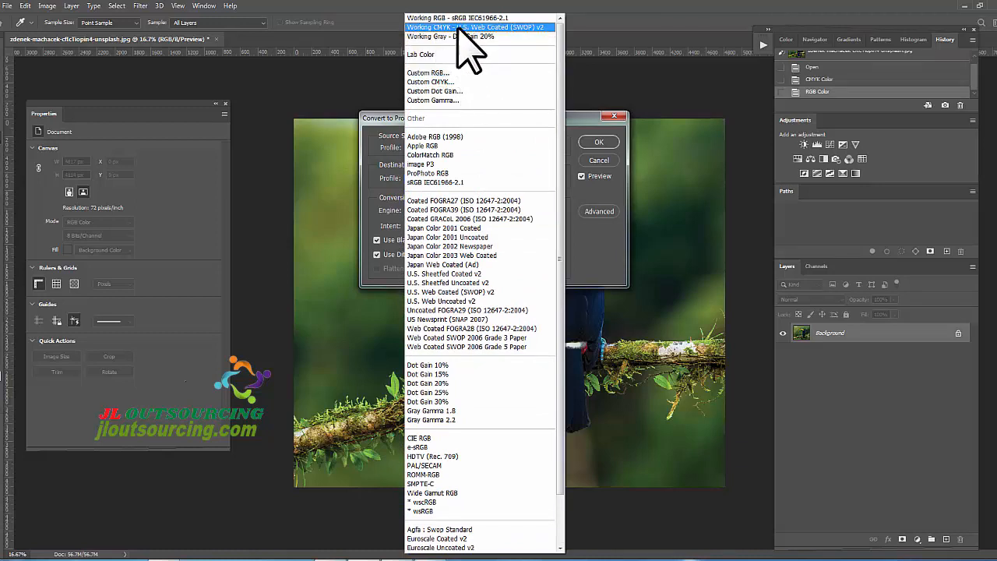
click(466, 27)
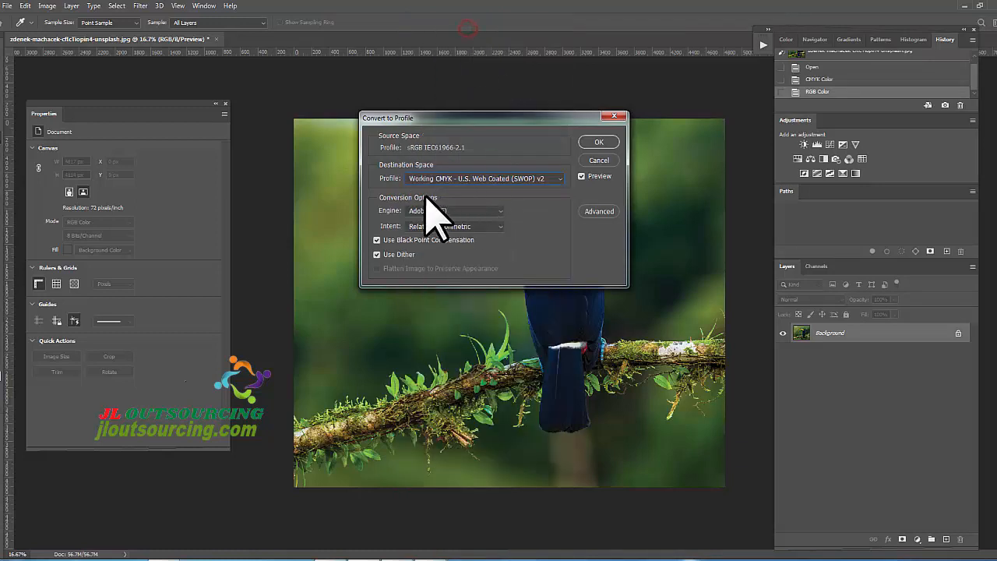
click(599, 144)
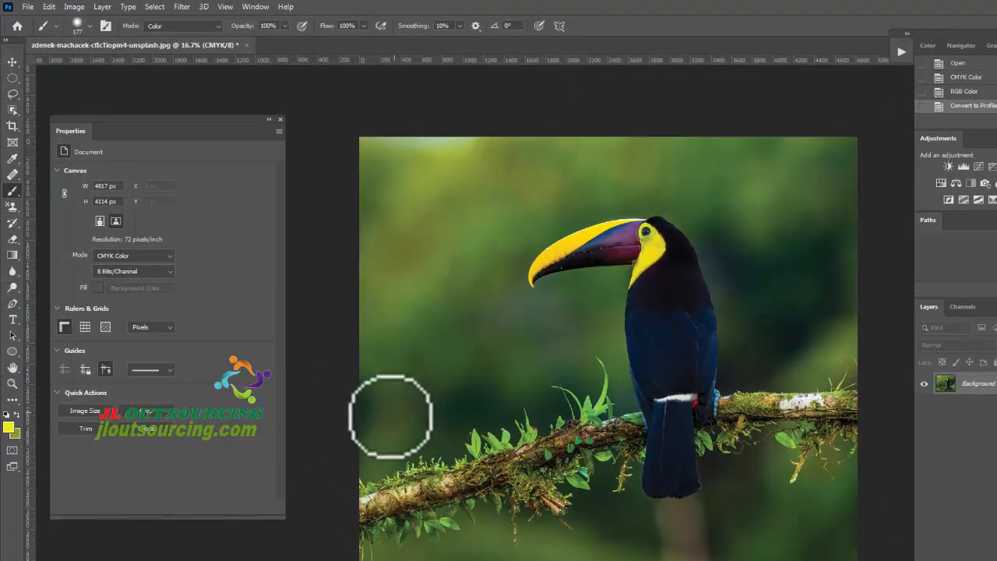
Return the profile-converted image to RGB Color mode.
click(78, 7)
mouse_move(80, 20)
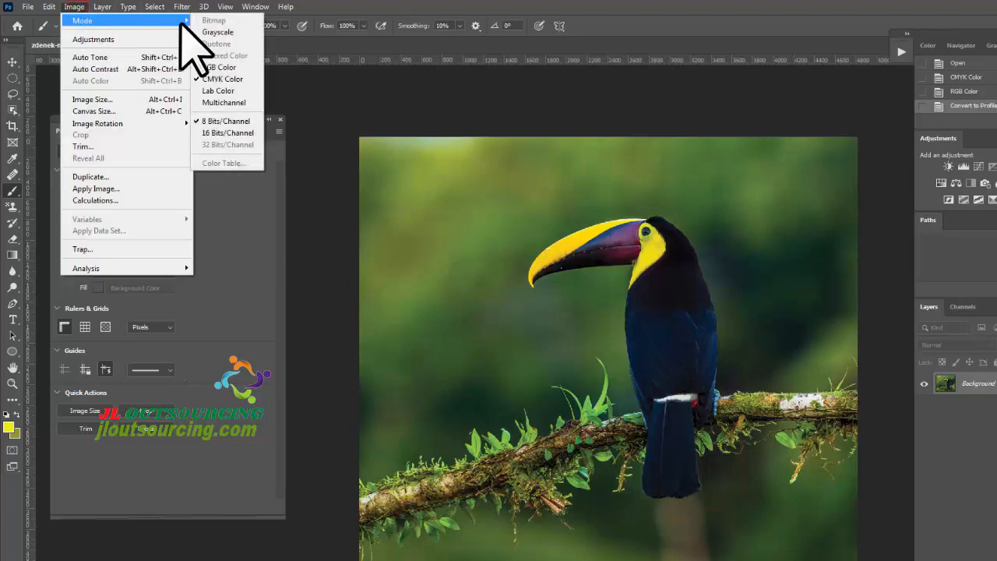
click(210, 67)
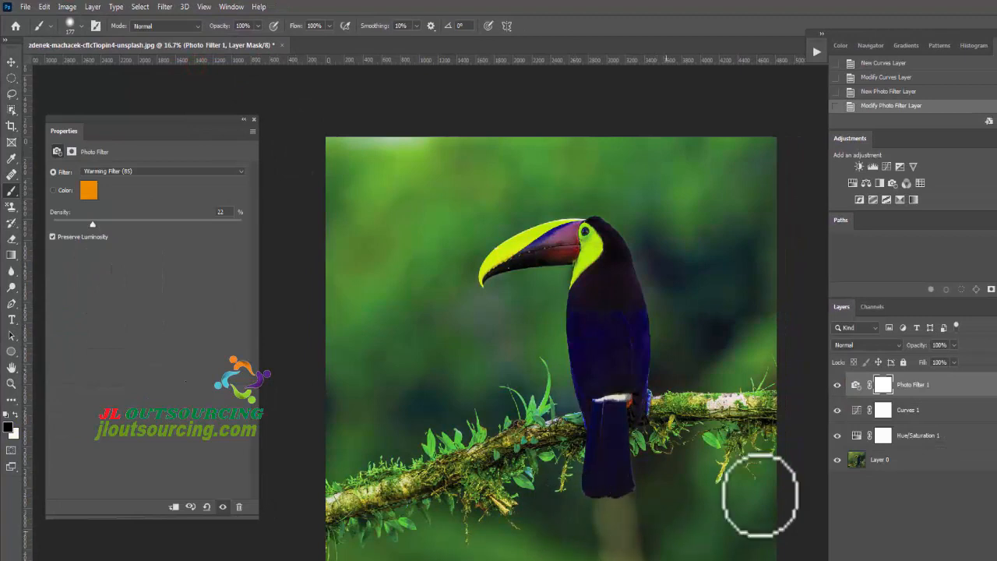
With Layer 0 selected, try converting the layered document to CMYK Color while discarding incompatible adjustment layers, and undo the conversion.
click(856, 461)
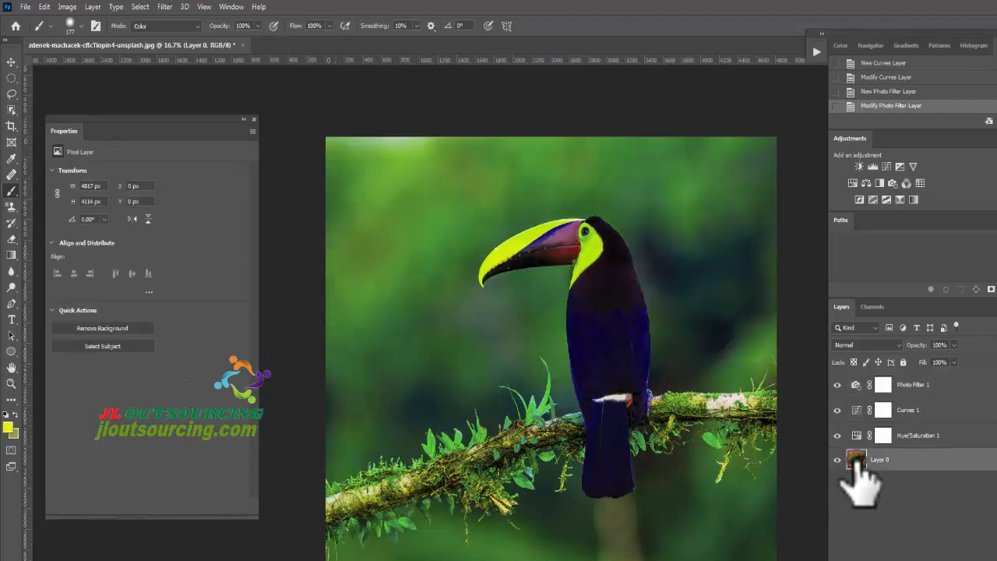
click(68, 7)
mouse_move(76, 21)
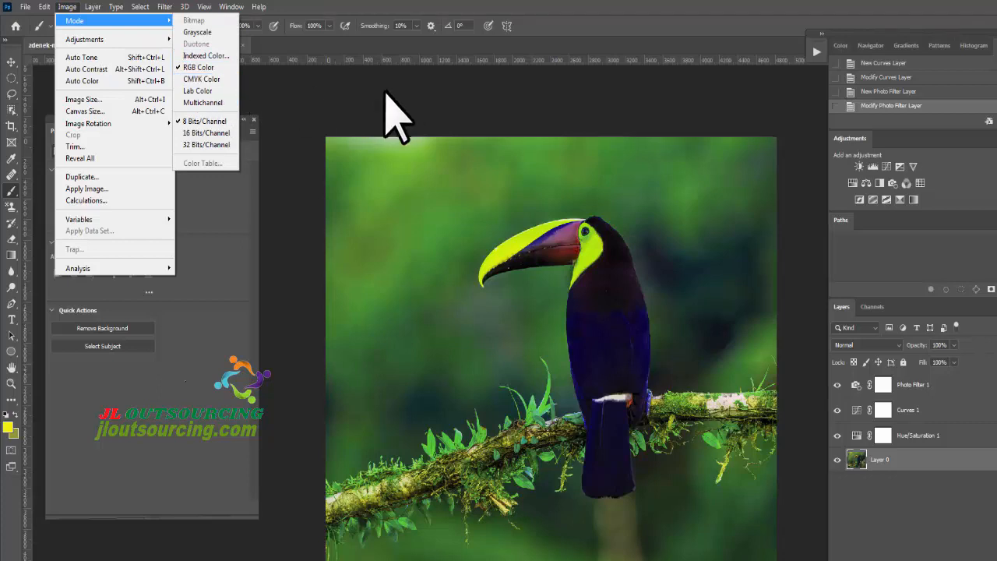
click(207, 78)
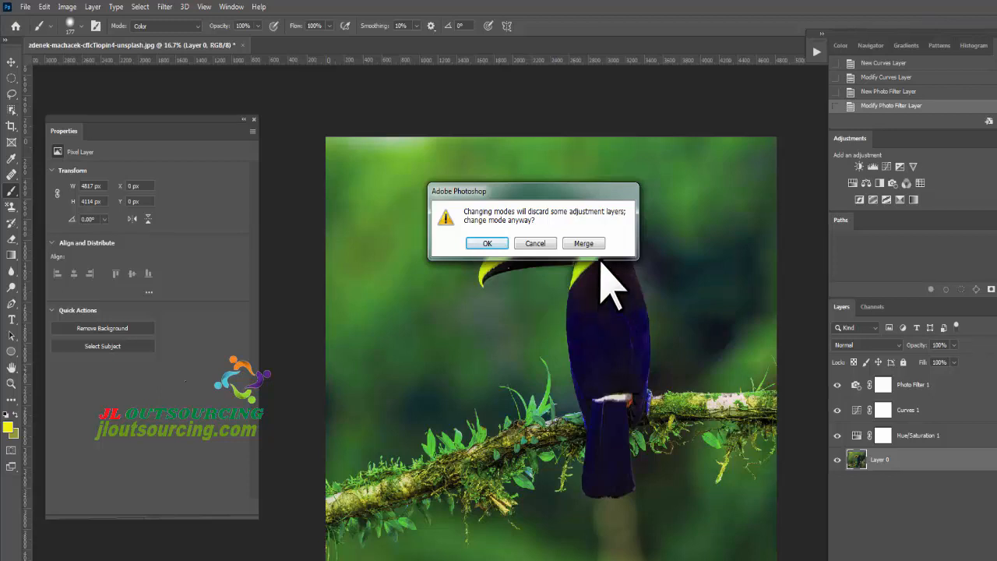
click(486, 244)
click(538, 262)
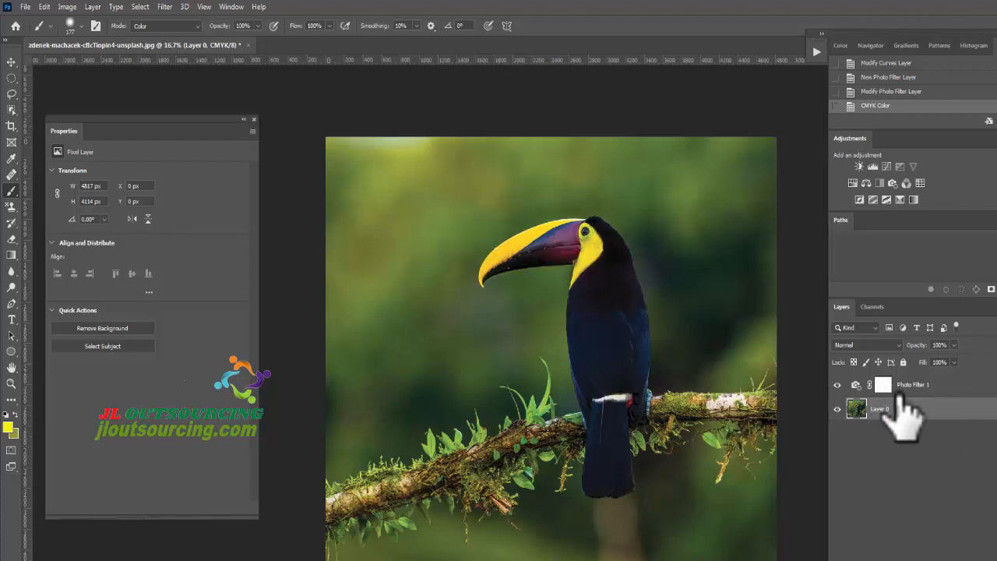
key(ctrl+z)
key(ctrl+z)
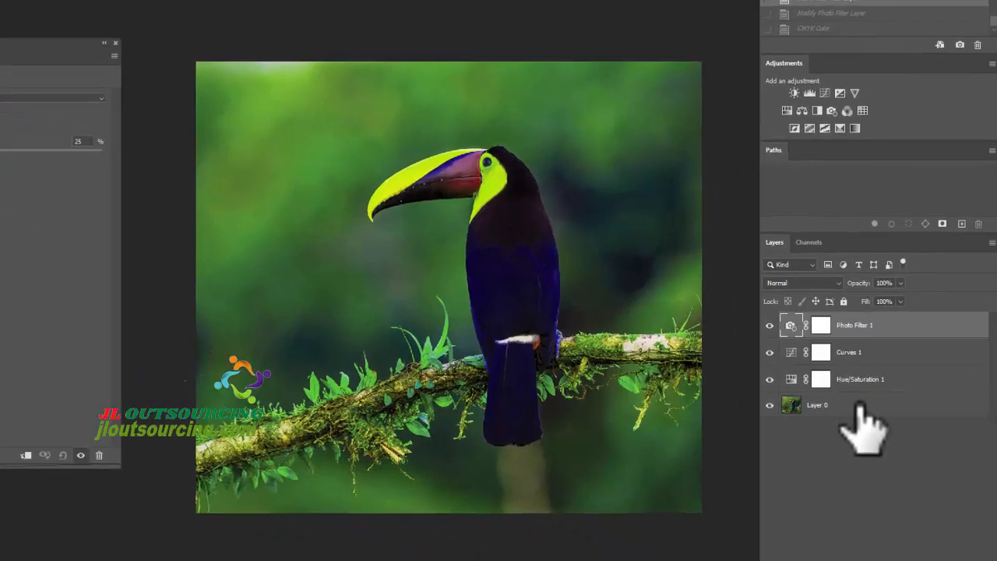
Convert Layer 0 and its Hue/Saturation, Curves and Photo Filter adjustment layers together into one smart object.
shift+click(922, 460)
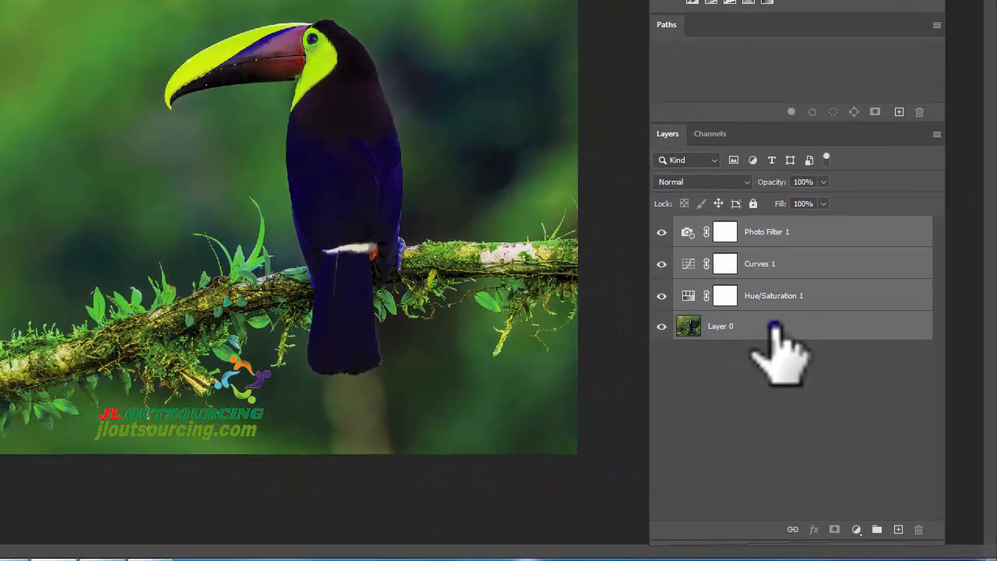
right_click(775, 326)
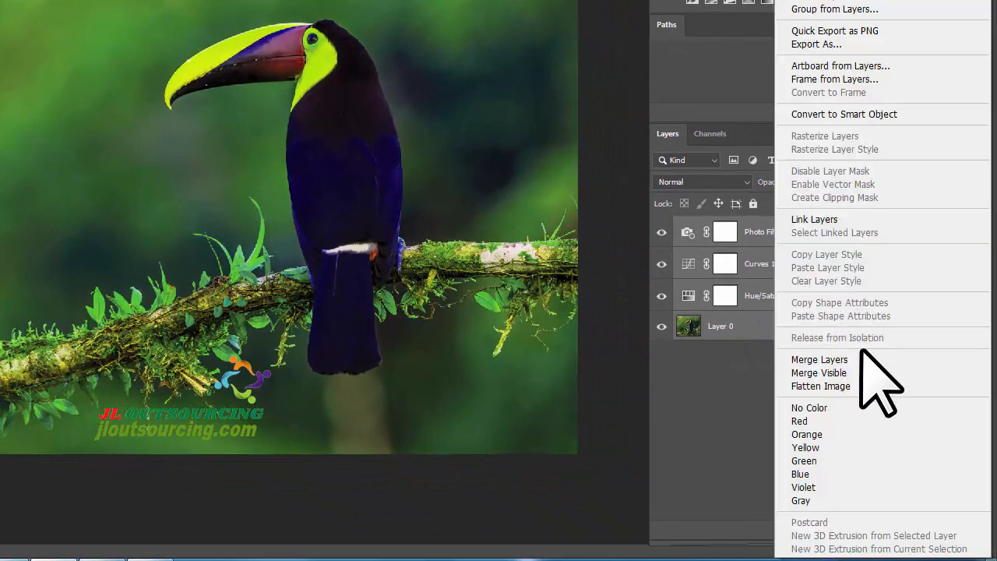
click(870, 115)
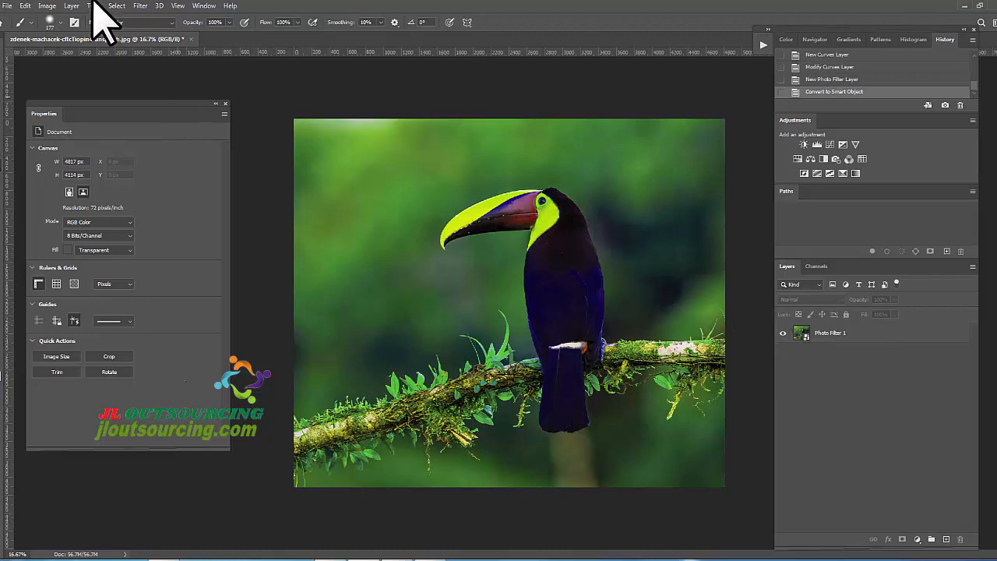
Convert the document to CMYK Color without rasterizing the smart object, accepting the default CMYK profile.
click(47, 5)
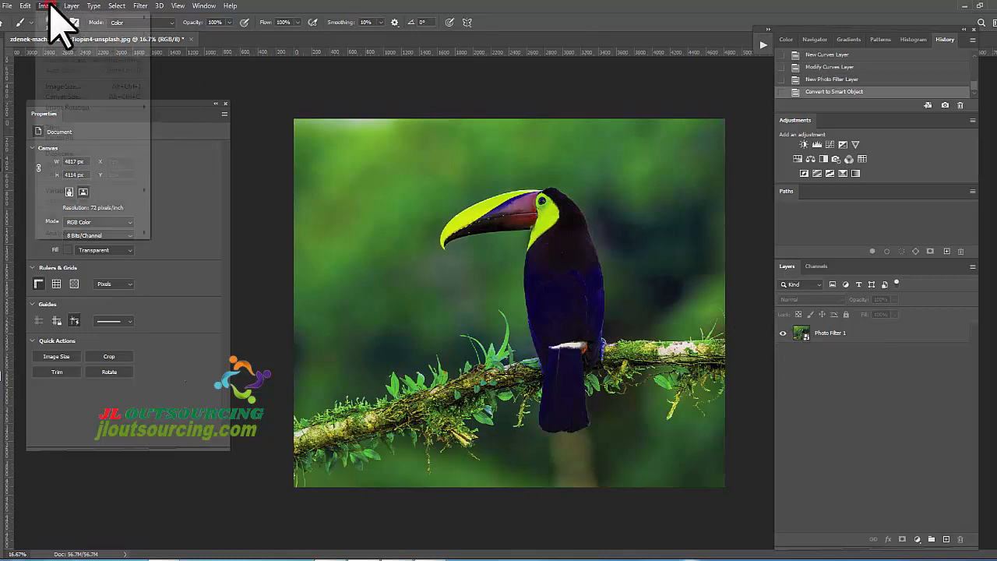
mouse_move(62, 17)
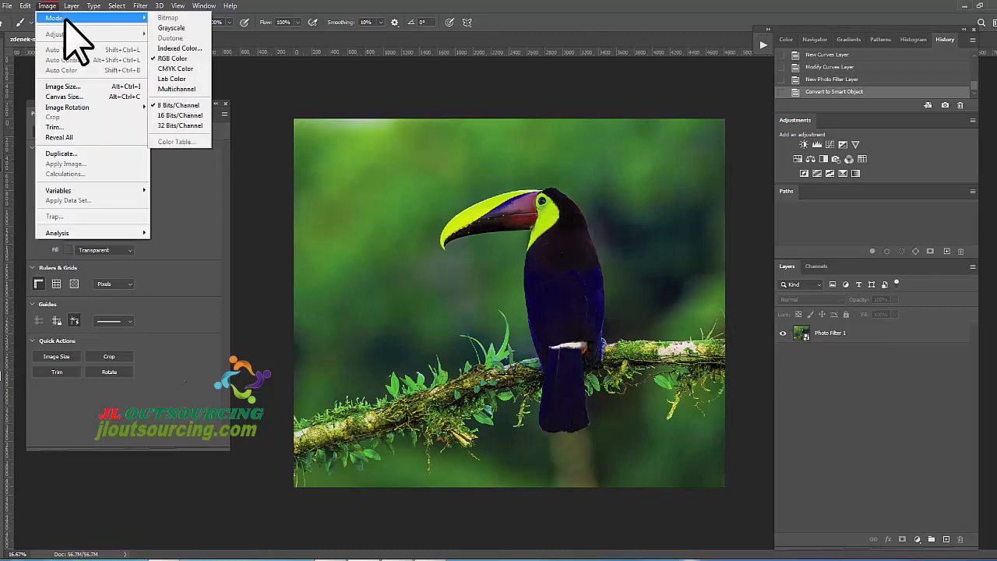
click(173, 67)
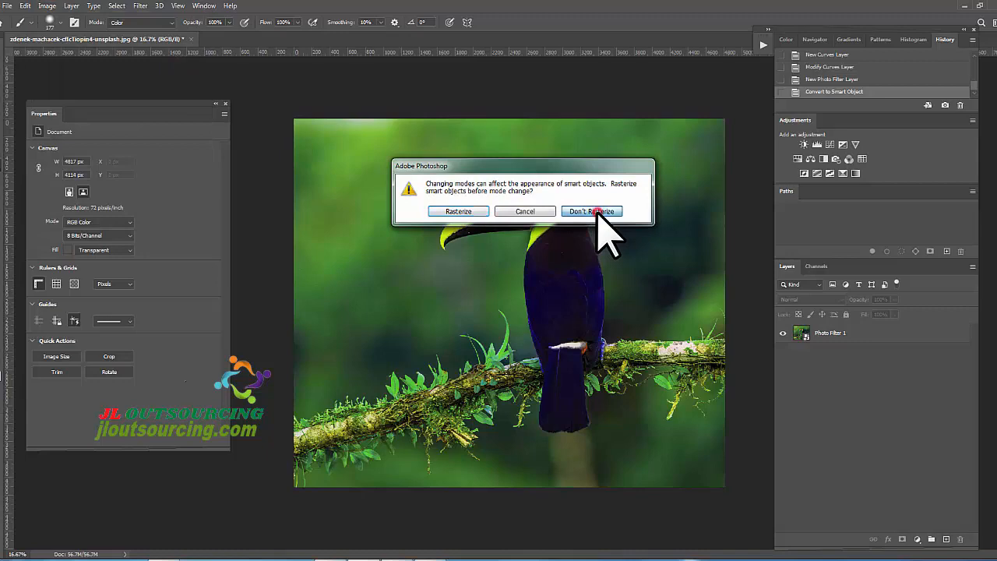
click(596, 210)
click(495, 226)
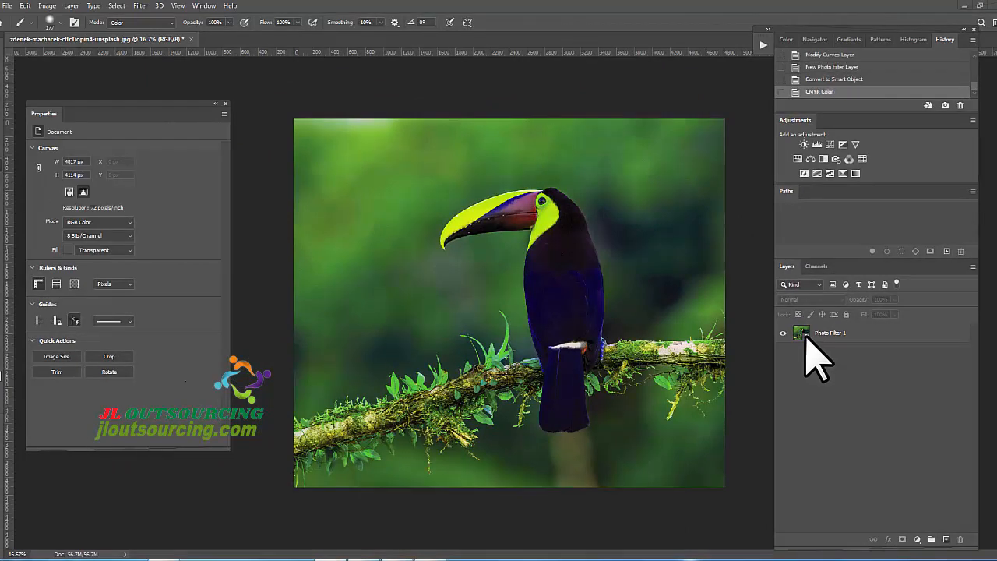
Open the contents of the Photo Filter 1 smart object and check which color mode they use.
click(803, 338)
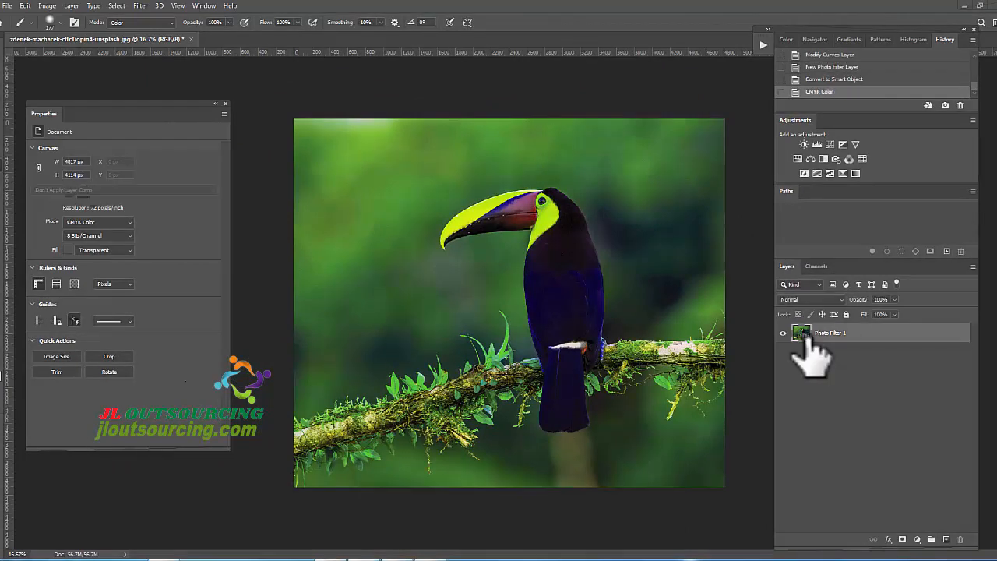
double_click(802, 339)
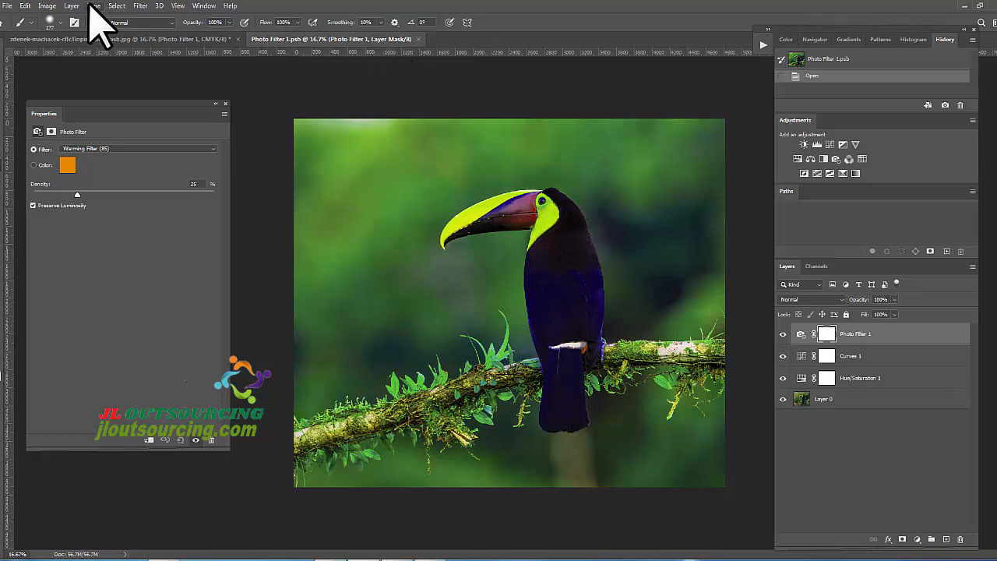
click(48, 6)
mouse_move(78, 17)
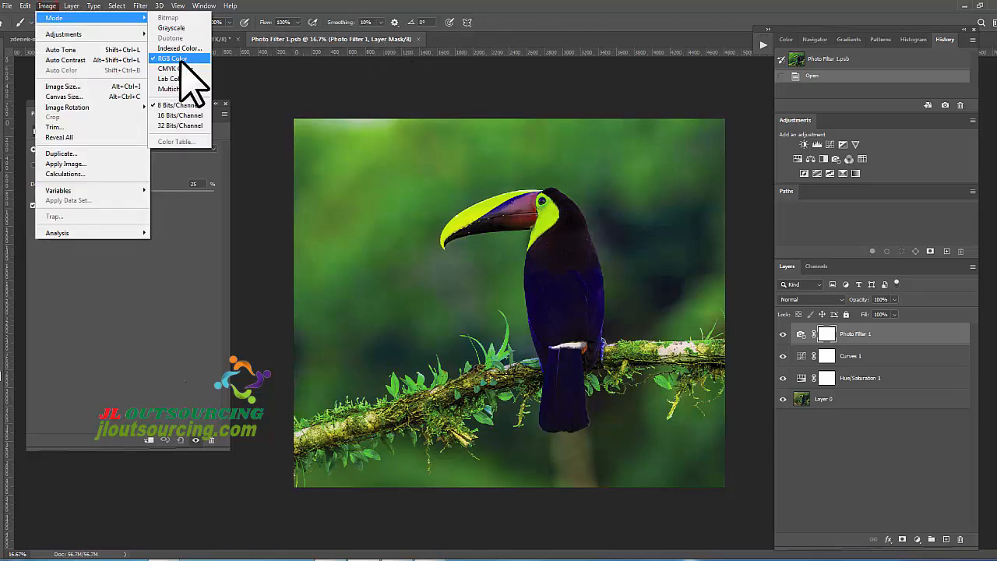
click(327, 93)
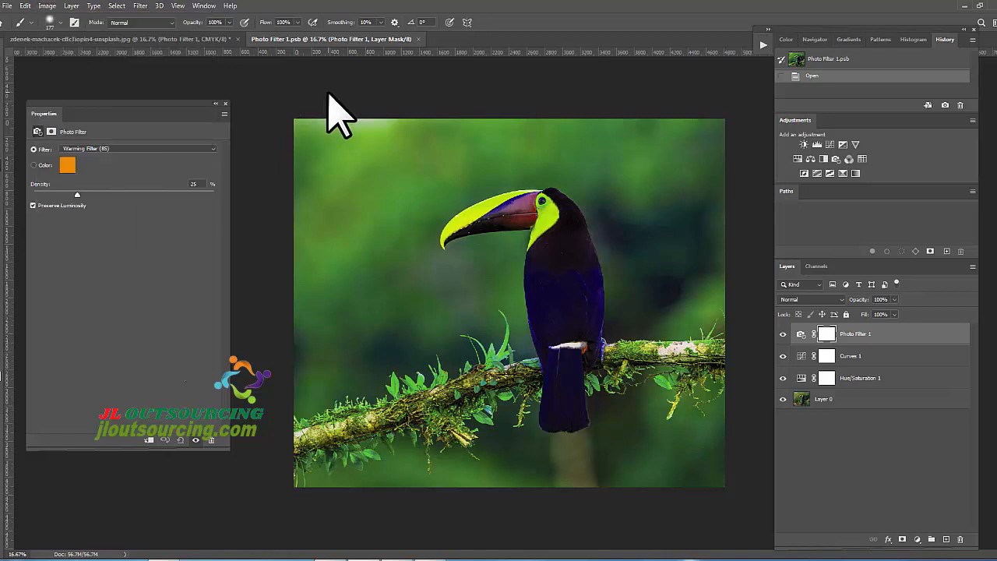